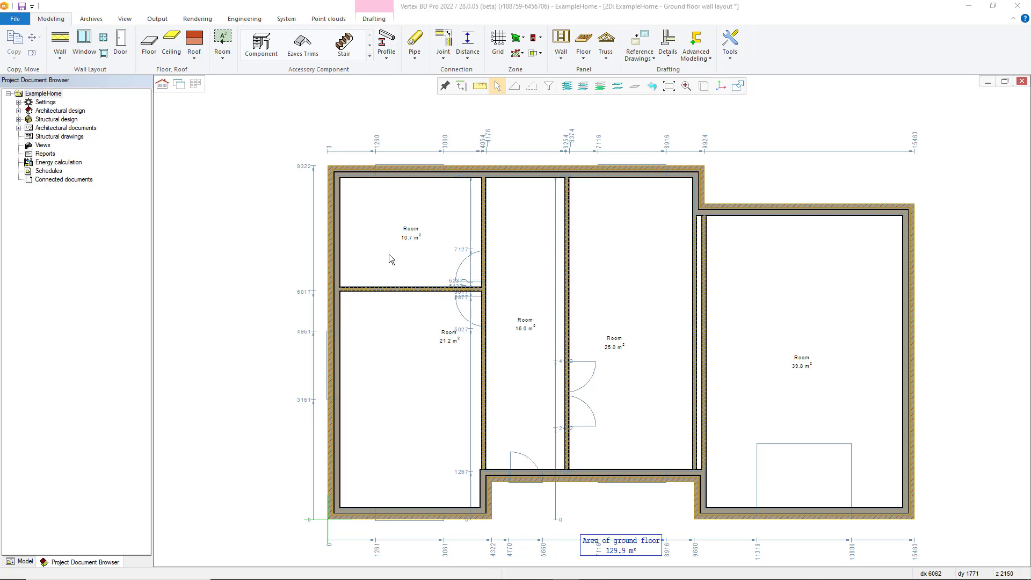
# - Start inserting a window in the front exterior wall of the 21.2 m² room
pyautogui.click(410, 511)
pyautogui.rightClick(395, 515)
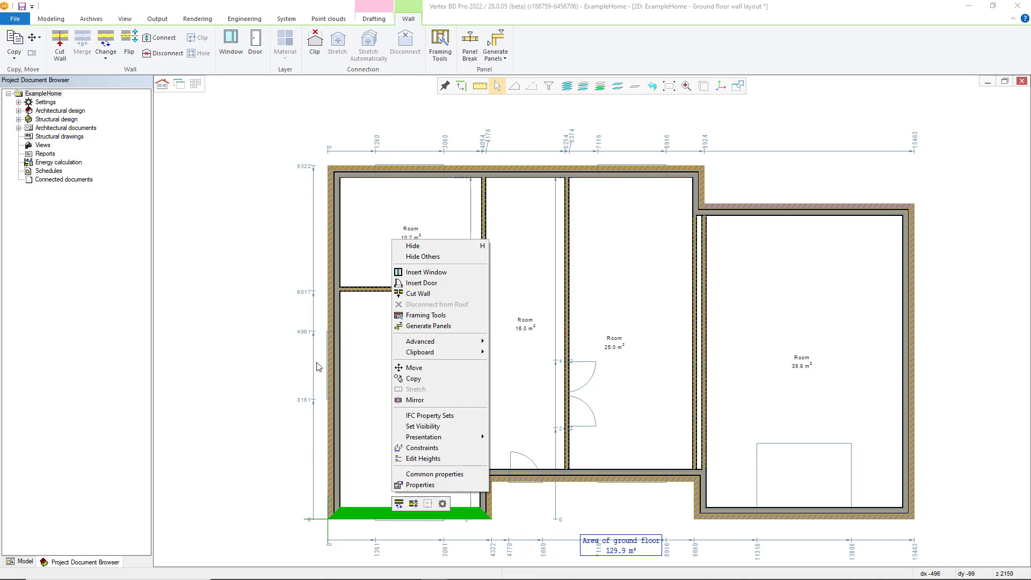
pyautogui.click(459, 272)
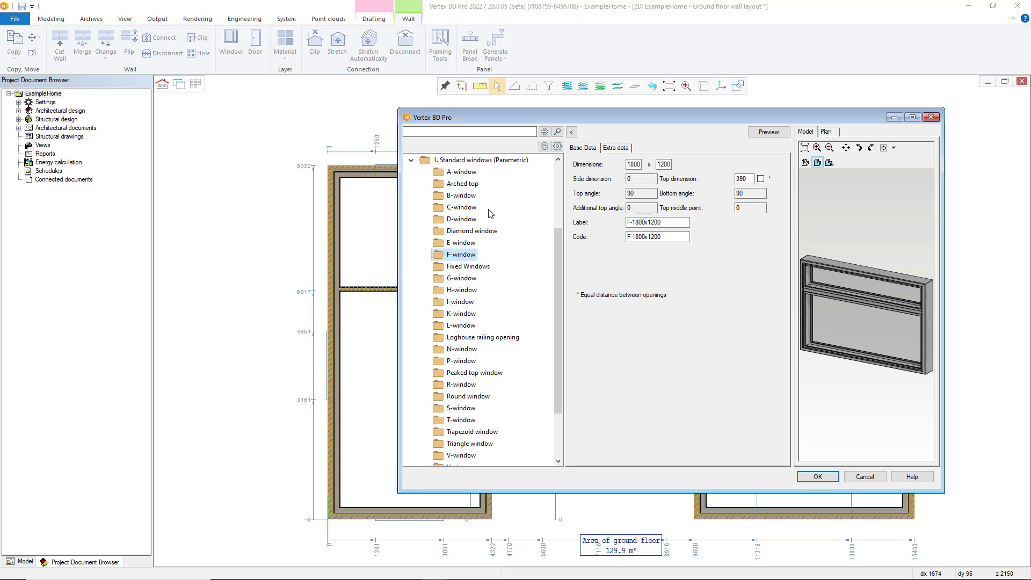
# - Browse the window library's F-window, Standard windows, Allan Brothers Windows and Custom Windows folders
pyautogui.moveTo(556, 253); pyautogui.dragTo(543, 232)
pyautogui.click(450, 291)
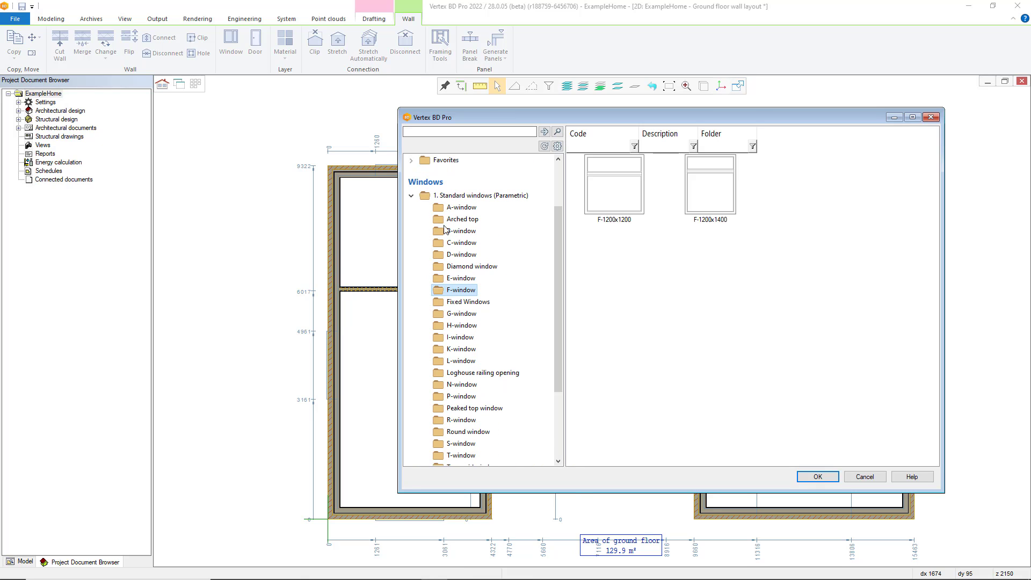
pyautogui.click(450, 195)
pyautogui.moveTo(556, 254); pyautogui.dragTo(557, 318)
pyautogui.click(442, 445)
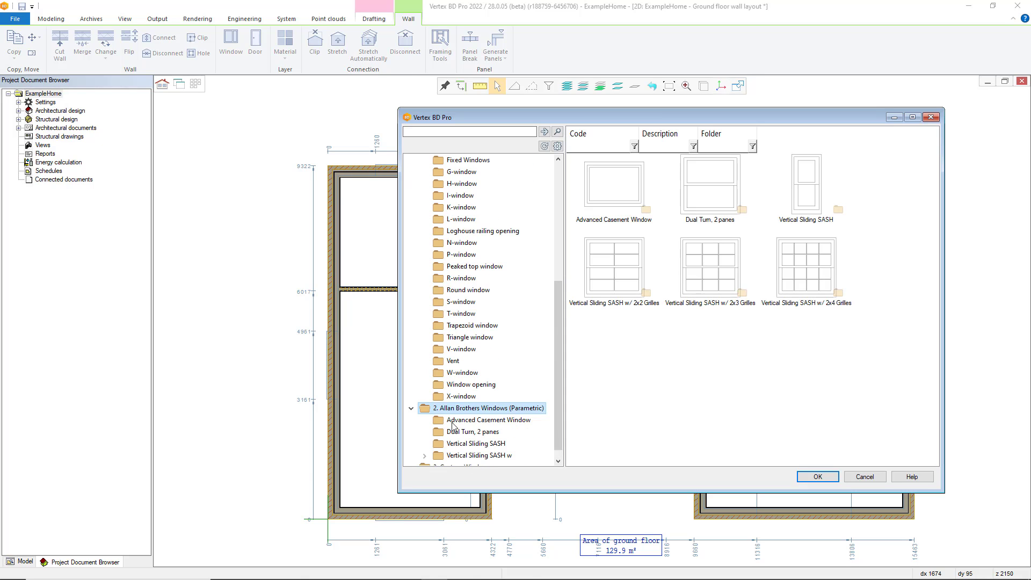
pyautogui.click(410, 408)
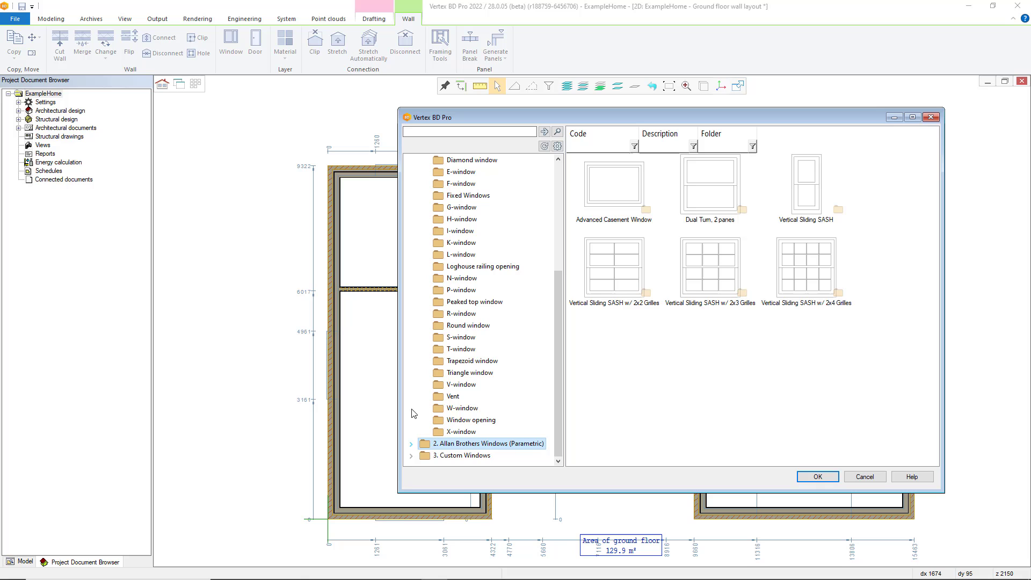
pyautogui.click(436, 456)
pyautogui.click(411, 444)
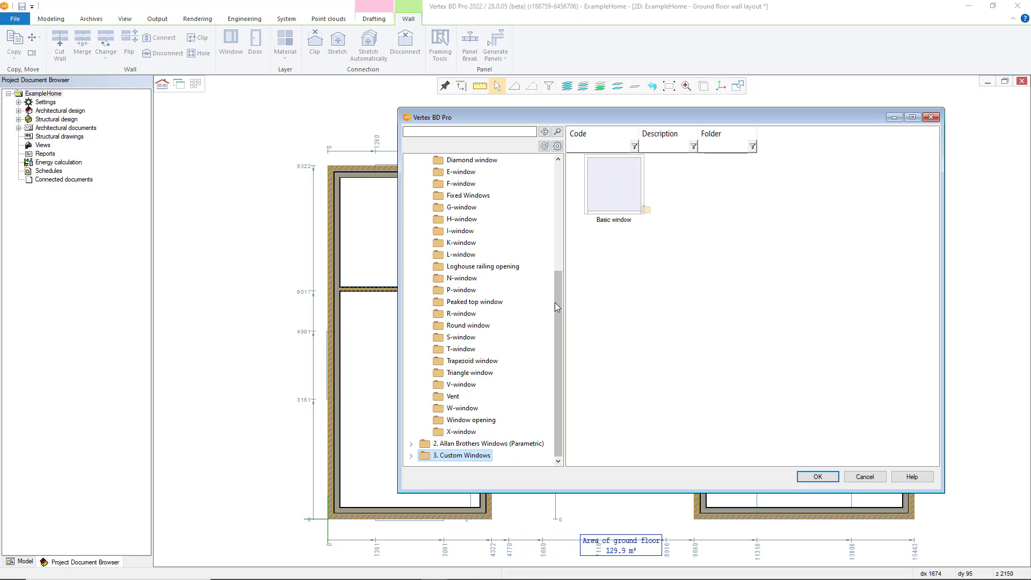
# - Choose the F-1200x1200 window from the standard F-window folder and set its width to 1800
pyautogui.scroll(5, 493, 276)
pyautogui.click(456, 267)
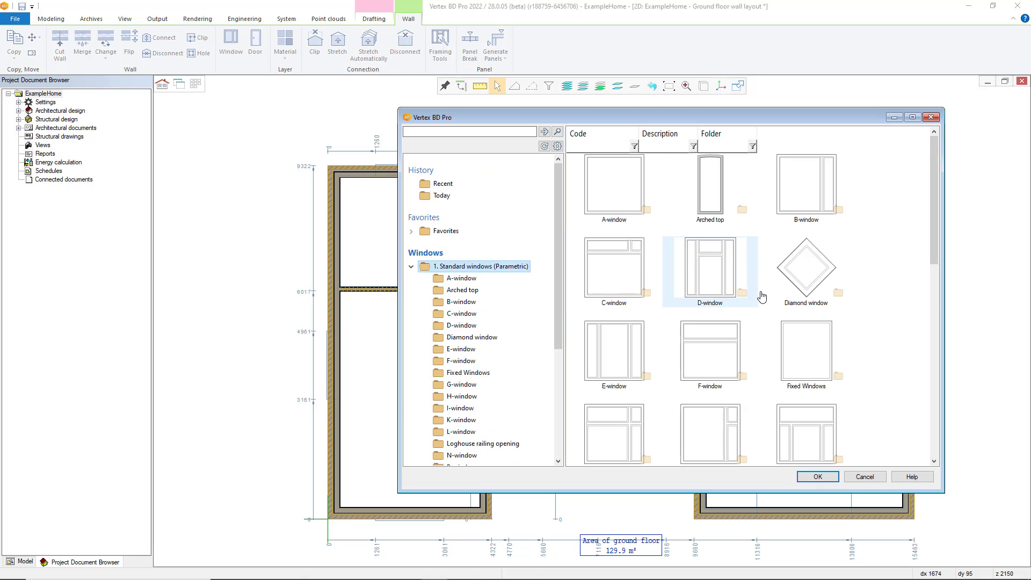
pyautogui.doubleClick(716, 377)
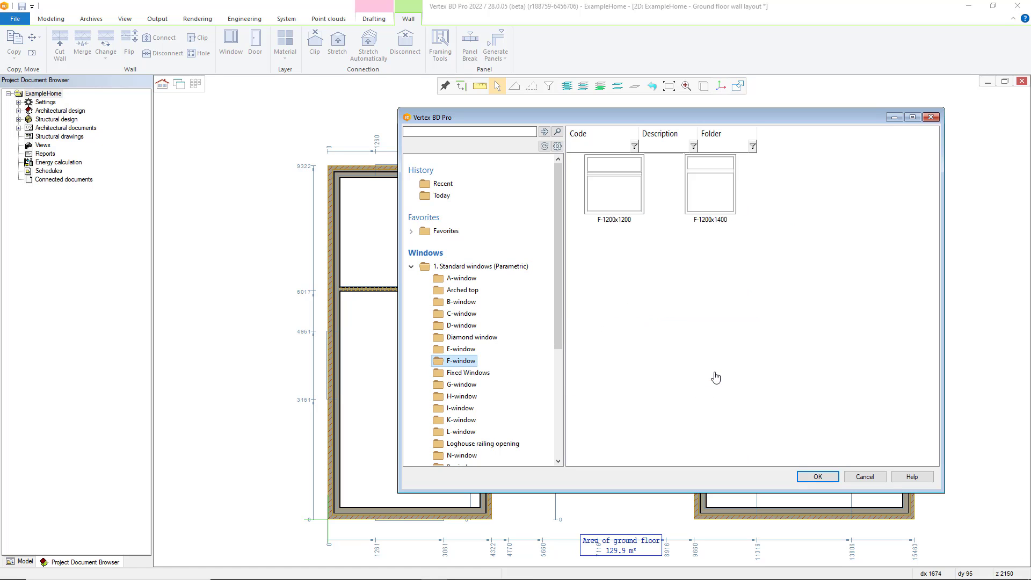
pyautogui.click(613, 215)
pyautogui.doubleClick(614, 215)
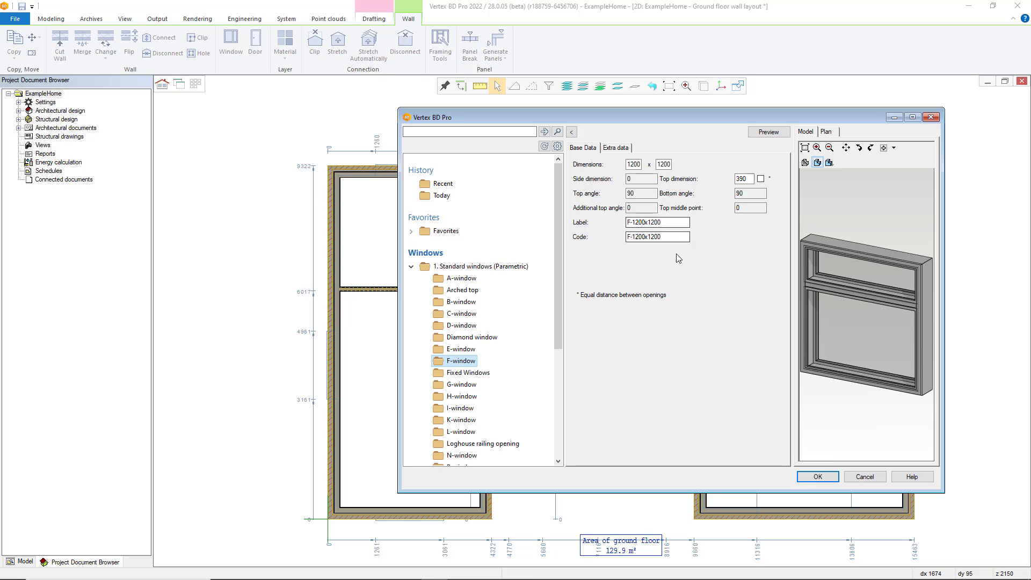
pyautogui.doubleClick(635, 164)
pyautogui.write('1800')
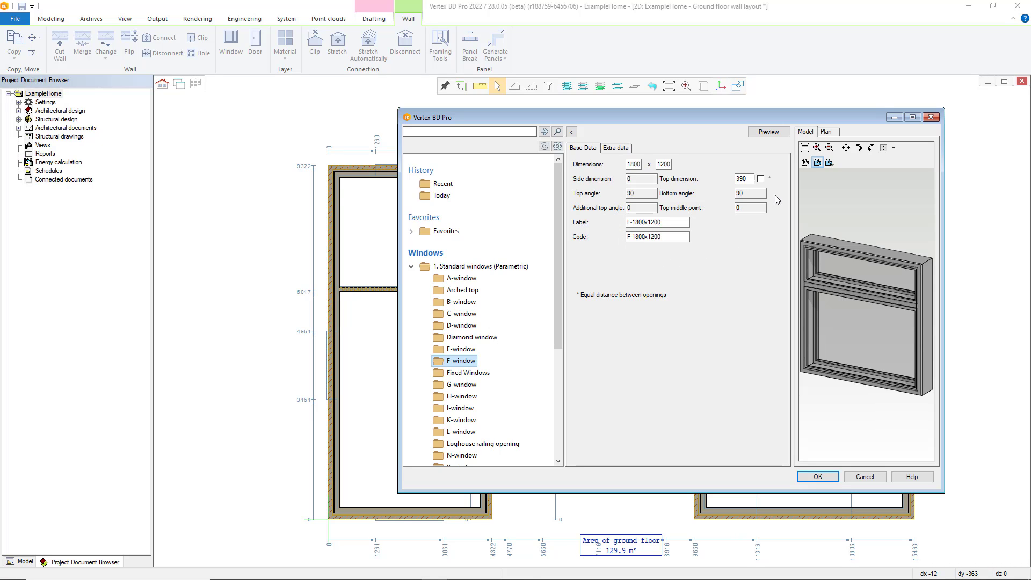
# - Review the window's extra data and place the window in the front wall of the 21.2 m² room at the 1261 mark
pyautogui.click(616, 149)
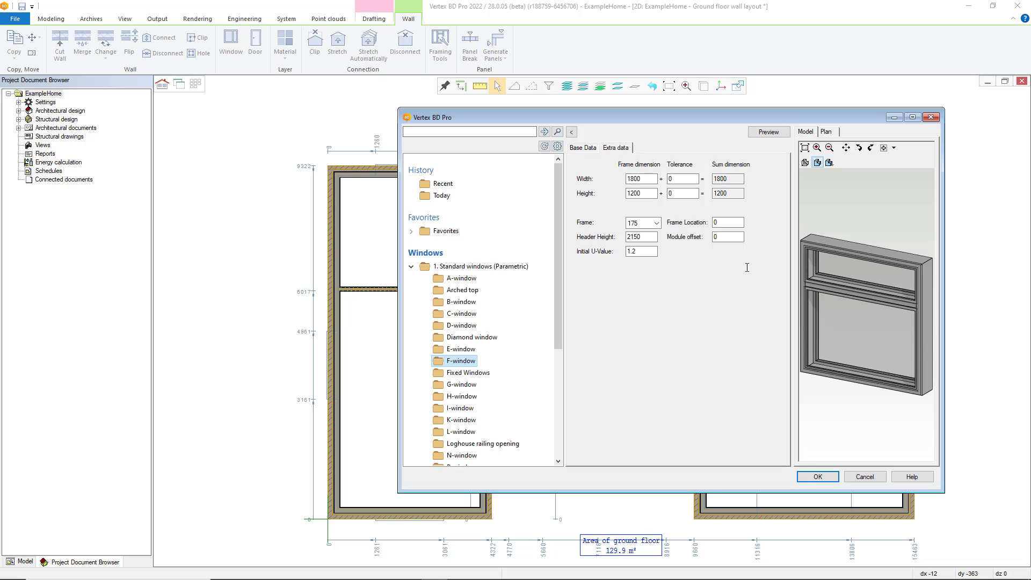
pyautogui.click(573, 150)
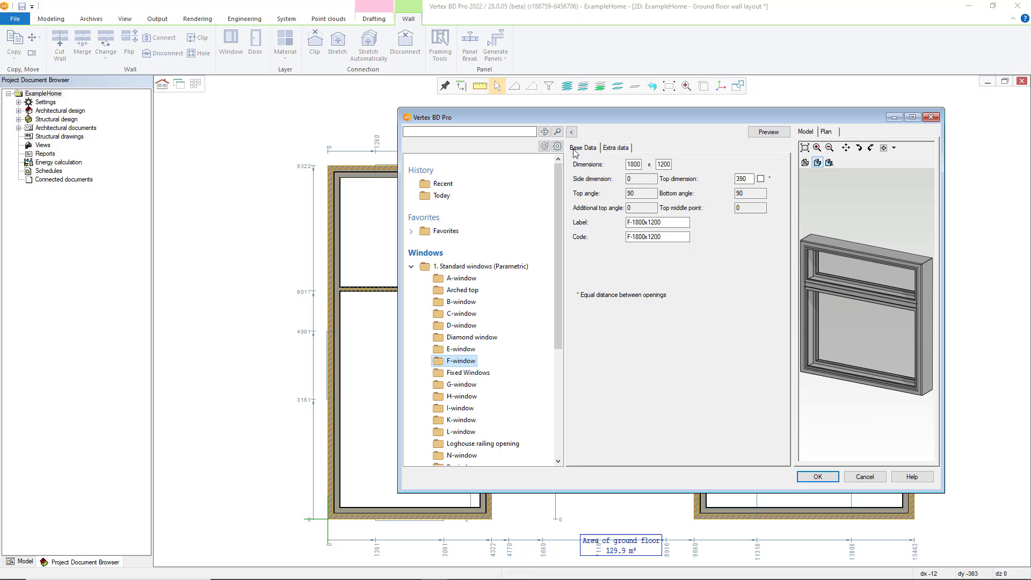
pyautogui.click(834, 479)
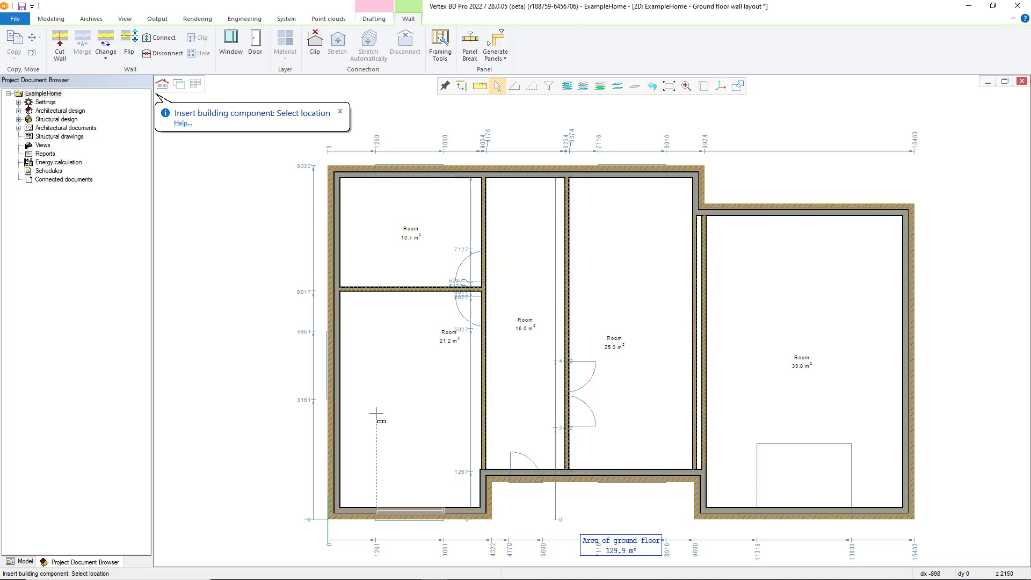
pyautogui.click(375, 522)
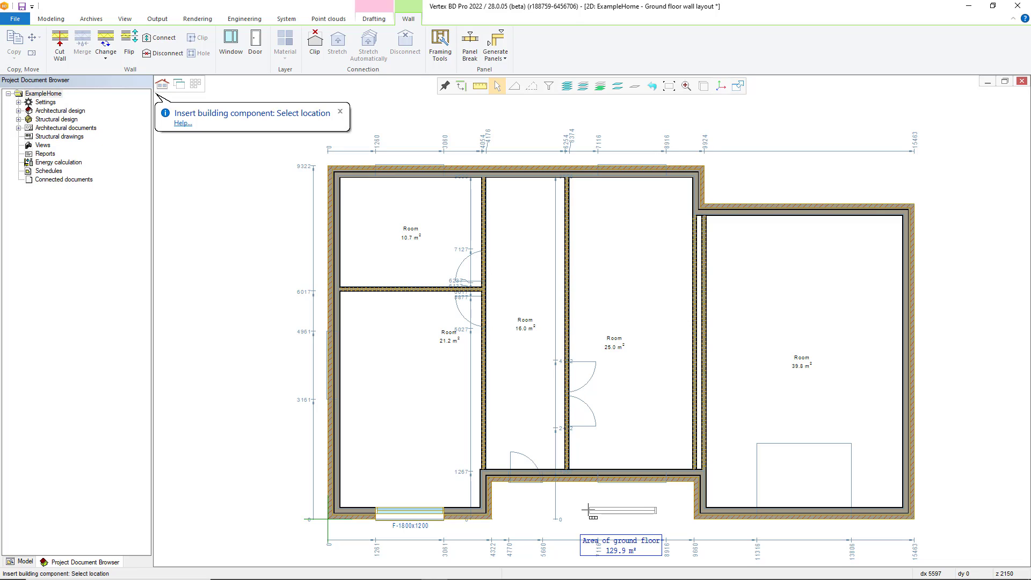
# - Try to set the window's locating height by picking a point on the lower exterior wall in the 3D model
pyautogui.rightClick(562, 509)
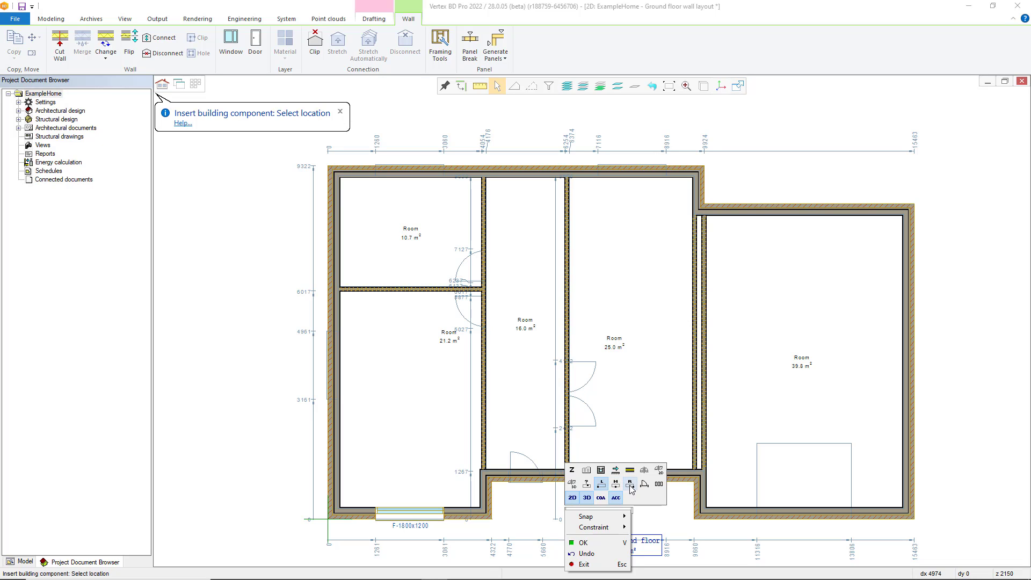
pyautogui.click(601, 497)
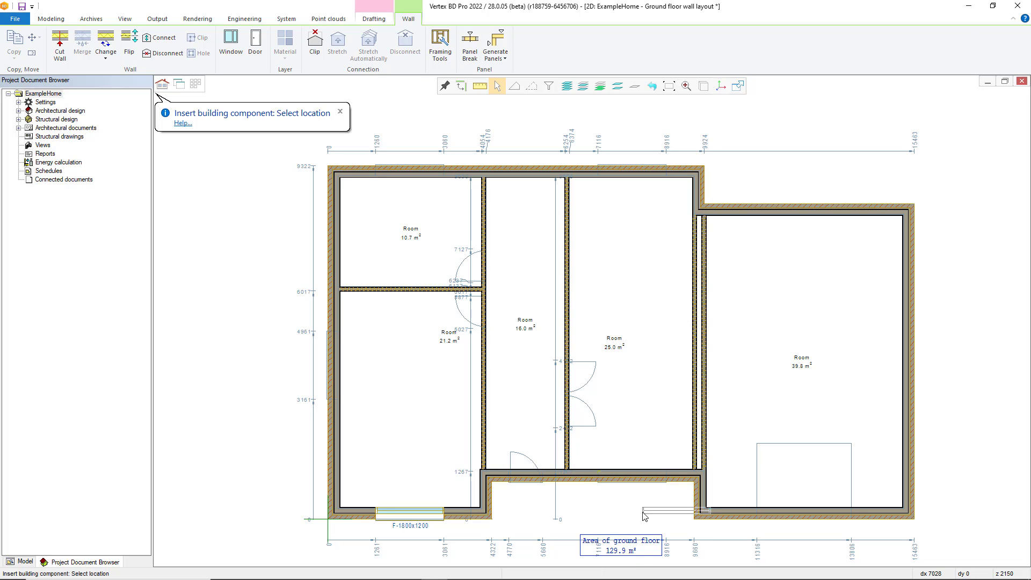
pyautogui.rightClick(578, 456)
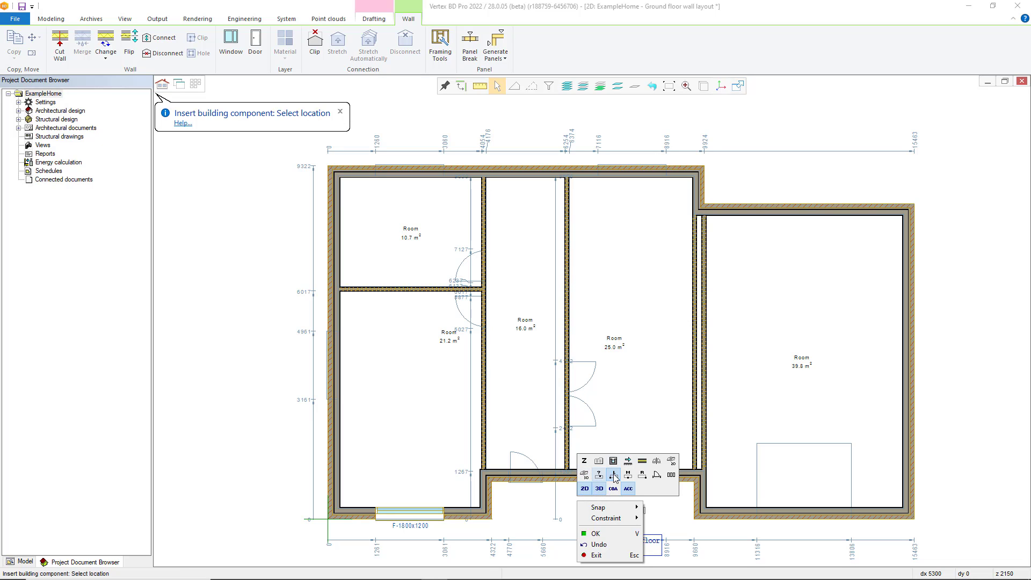
pyautogui.click(584, 461)
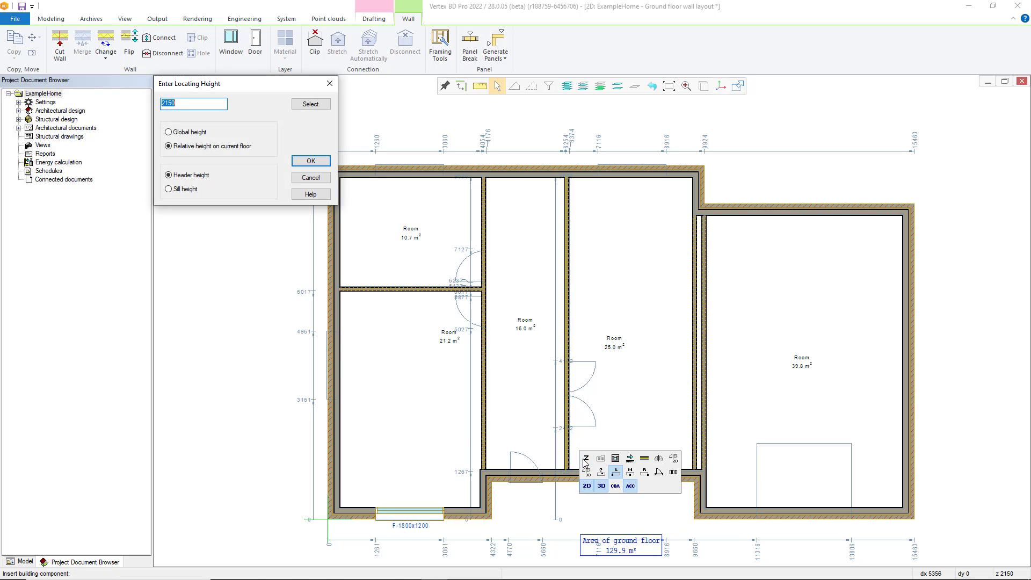
pyautogui.moveTo(265, 91); pyautogui.dragTo(615, 260)
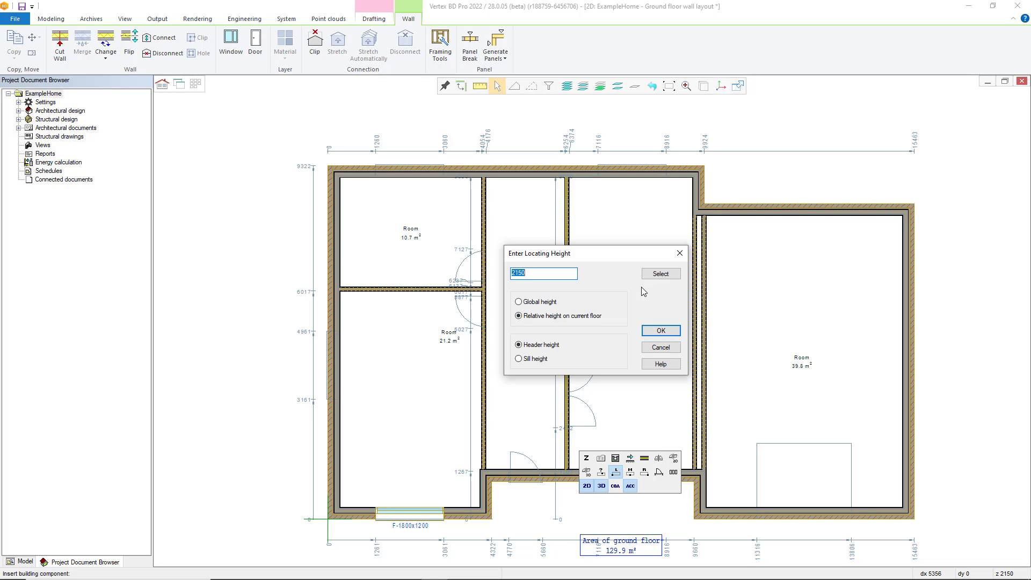
pyautogui.click(666, 274)
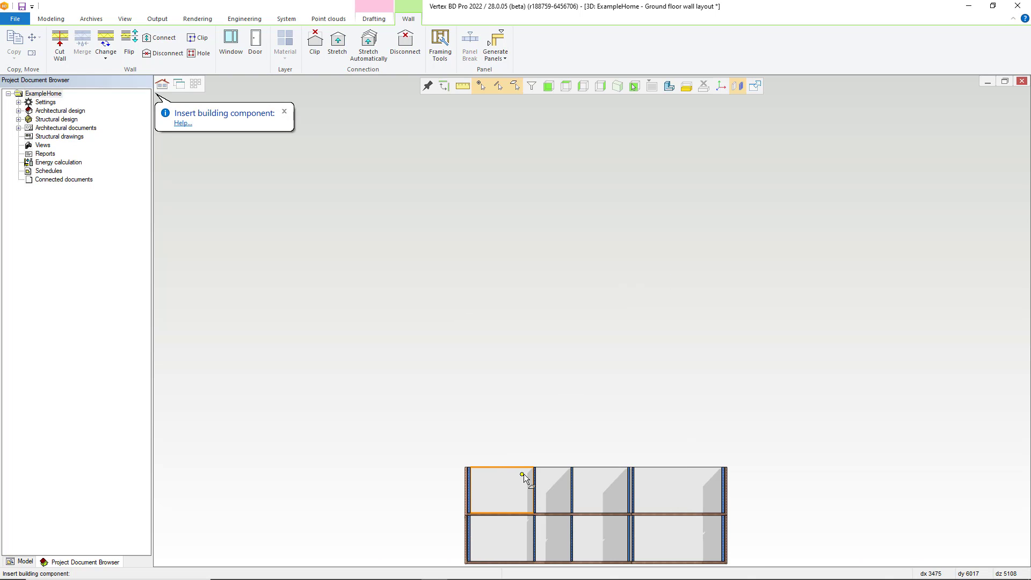
pyautogui.scroll(-2, 529, 493)
pyautogui.moveTo(605, 379); pyautogui.dragTo(624, 357, button='middle')
pyautogui.scroll(1, 624, 352)
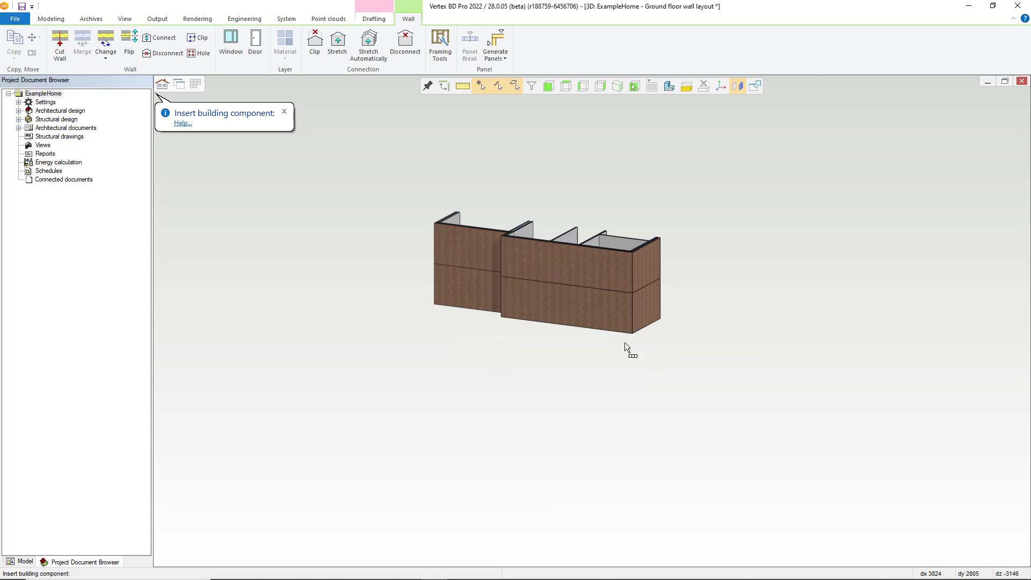
pyautogui.scroll(1, 566, 311)
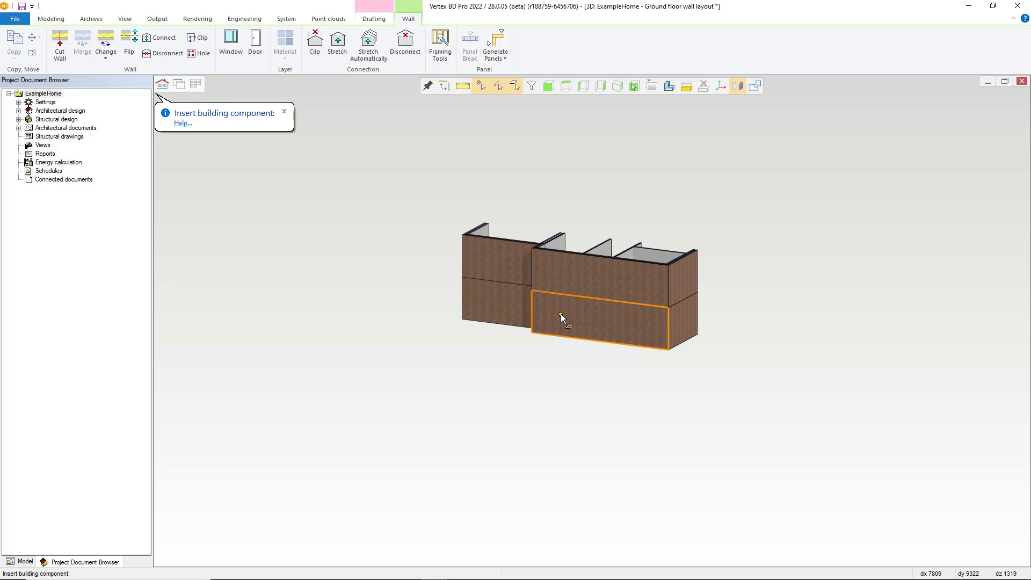
pyautogui.click(561, 315)
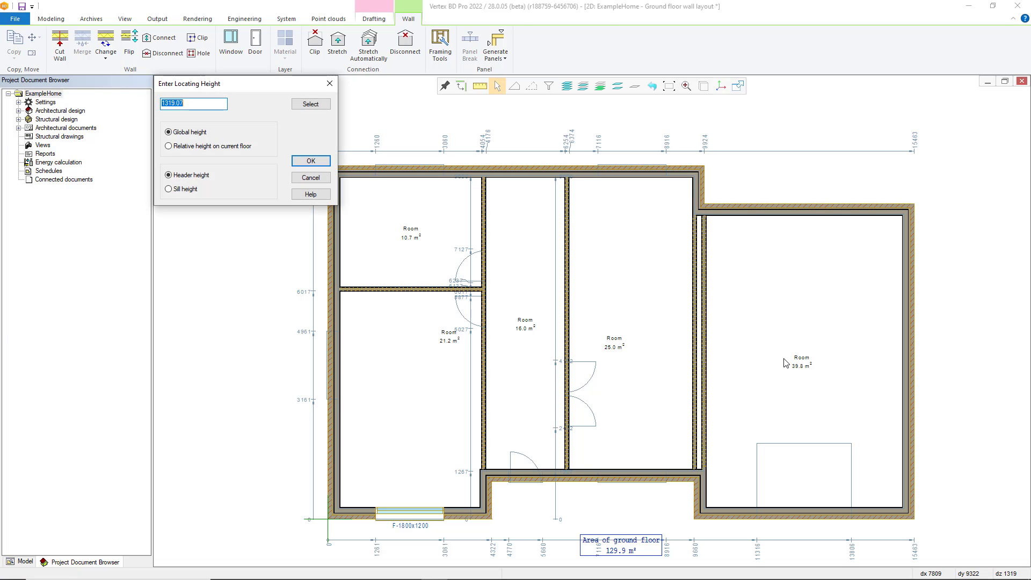
pyautogui.click(311, 161)
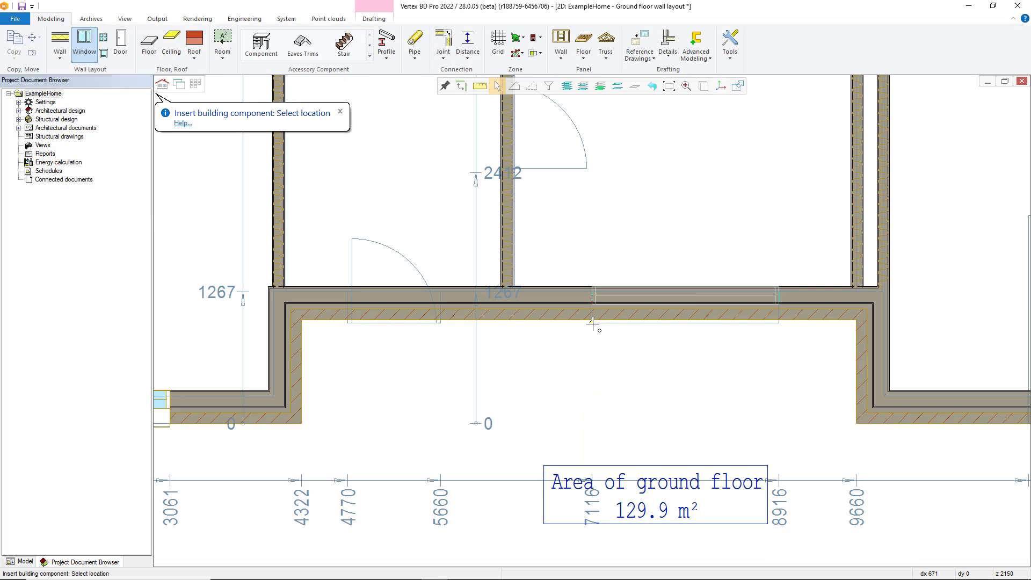
# - Insert the F-1800x1200 window in the recessed front wall of the 25.0 m² room, using the opening's corner at the 7116 mark as reference point
pyautogui.rightClick(591, 323)
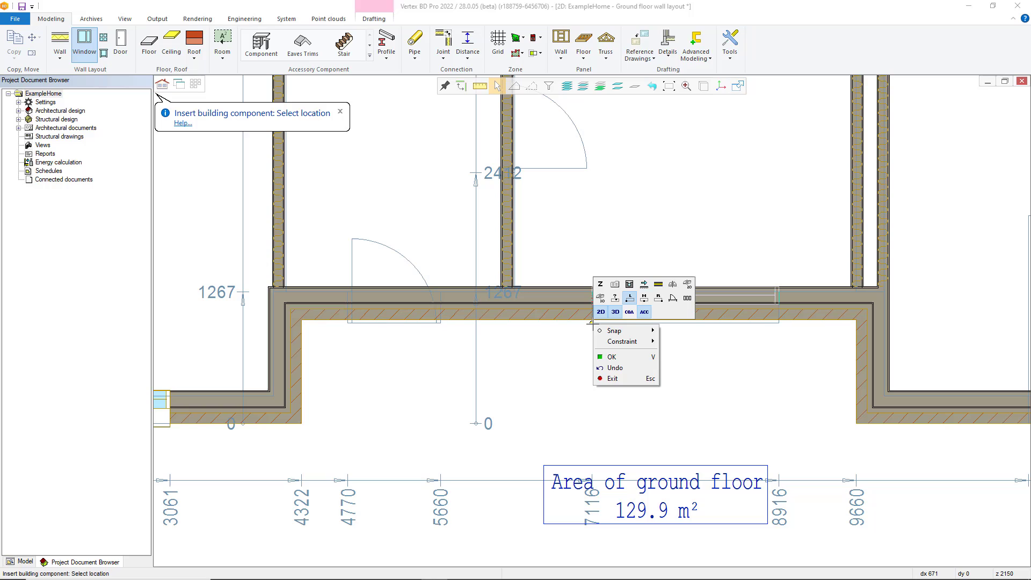
pyautogui.click(642, 285)
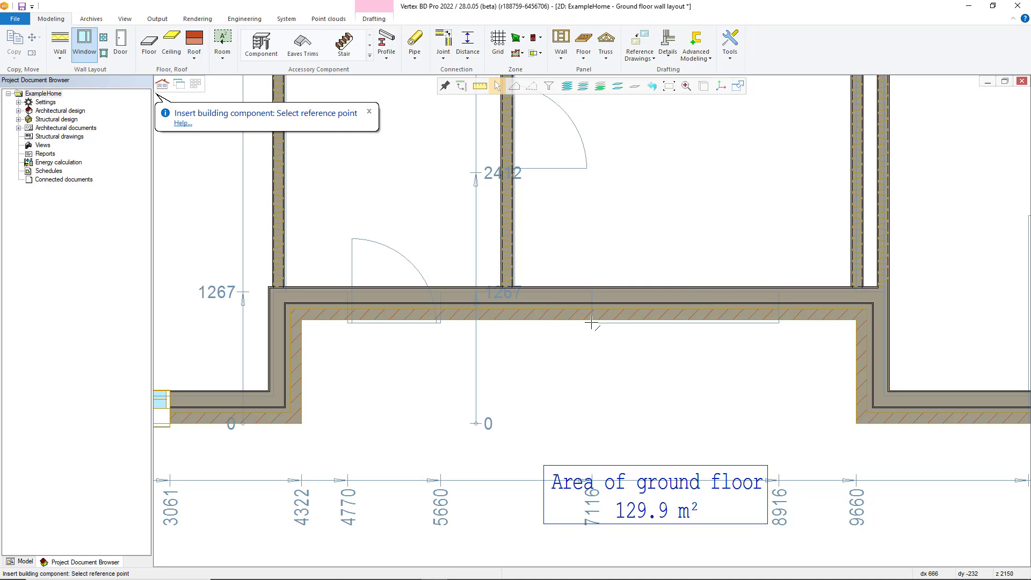
pyautogui.click(592, 322)
pyautogui.press('Return')
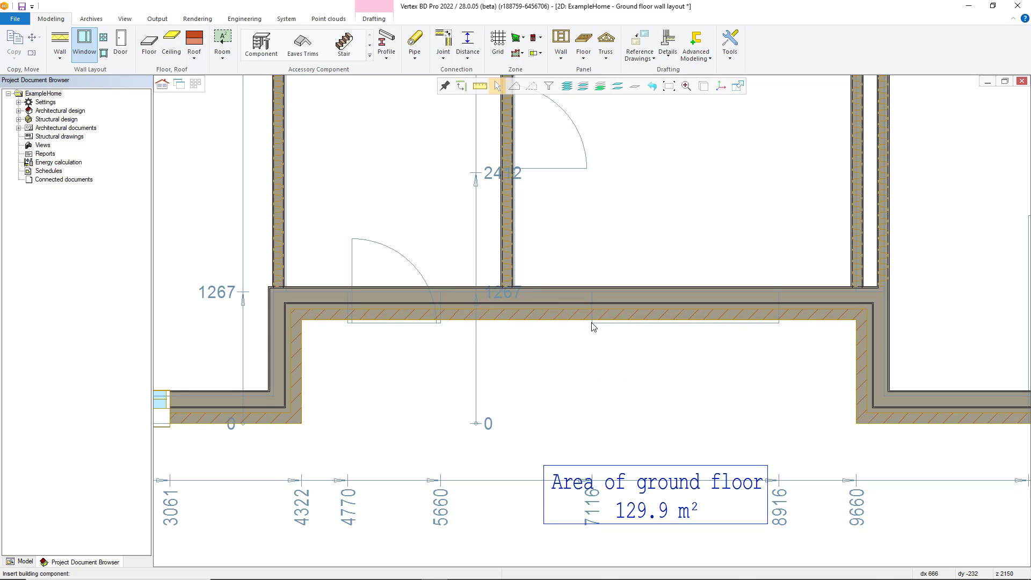
pyautogui.rightClick(583, 394)
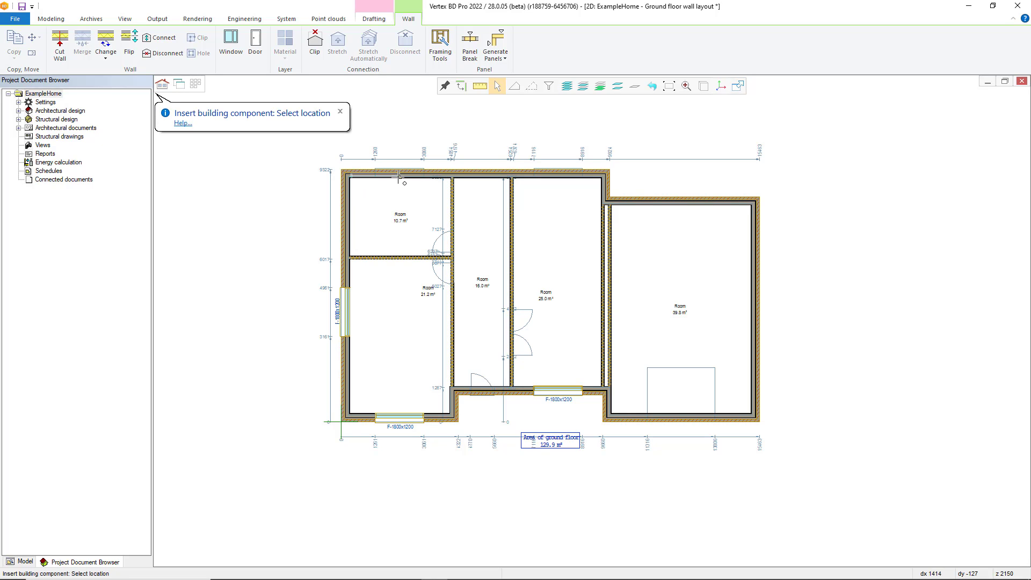
# - Switch the component being inserted to the A-1200x1200 window from the A-window folder
pyautogui.rightClick(418, 174)
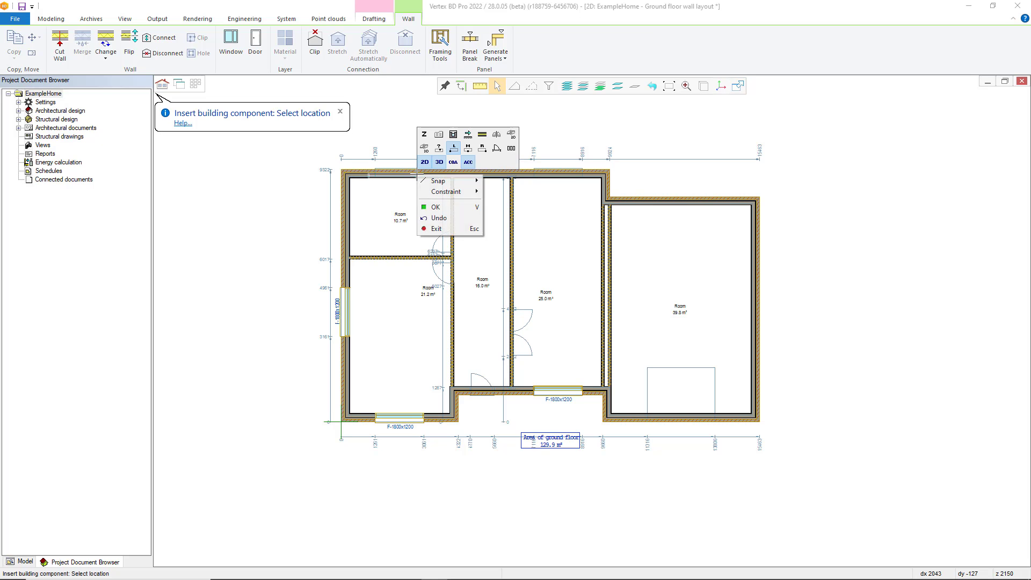
pyautogui.click(437, 137)
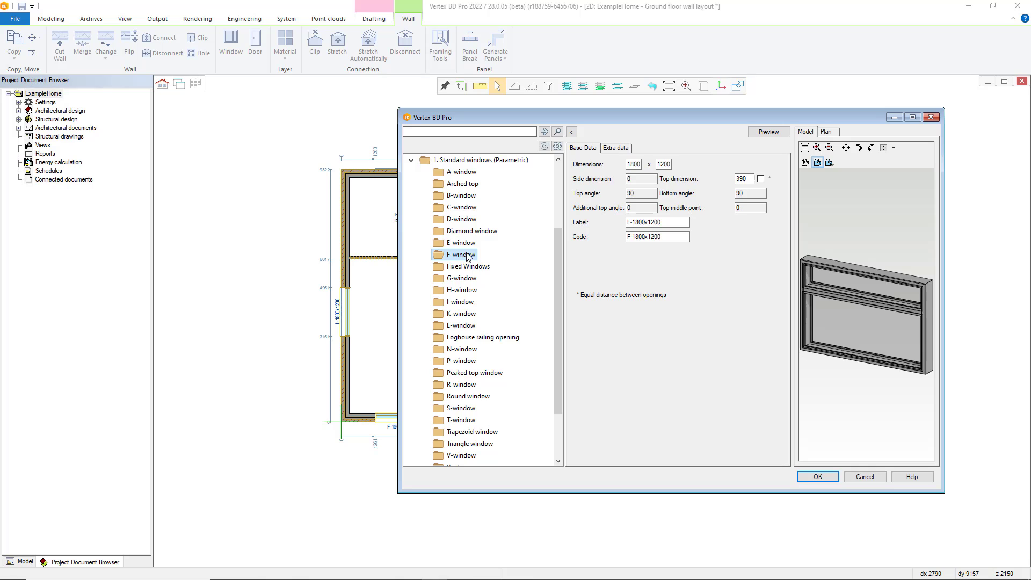
pyautogui.click(468, 256)
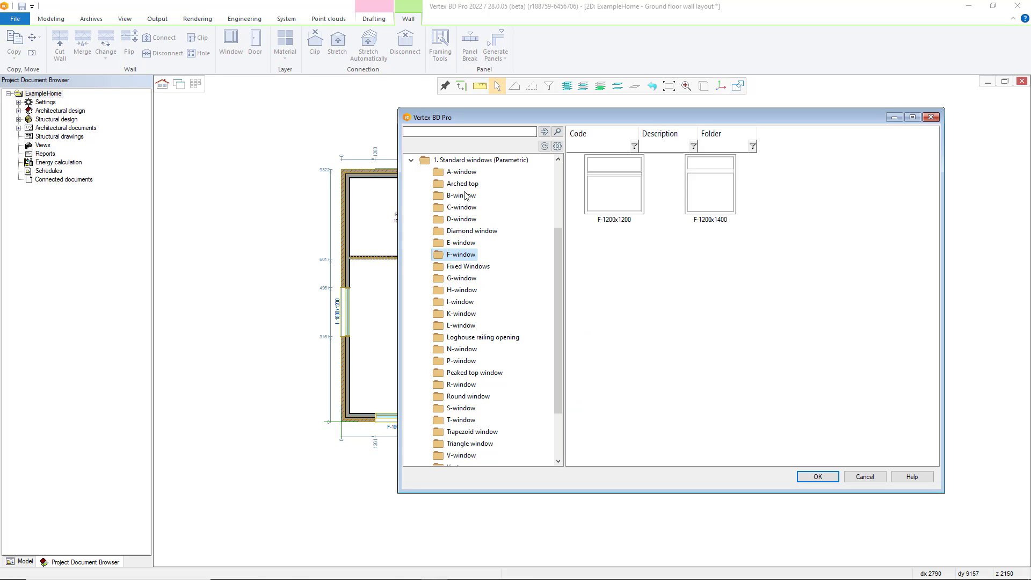
pyautogui.click(463, 171)
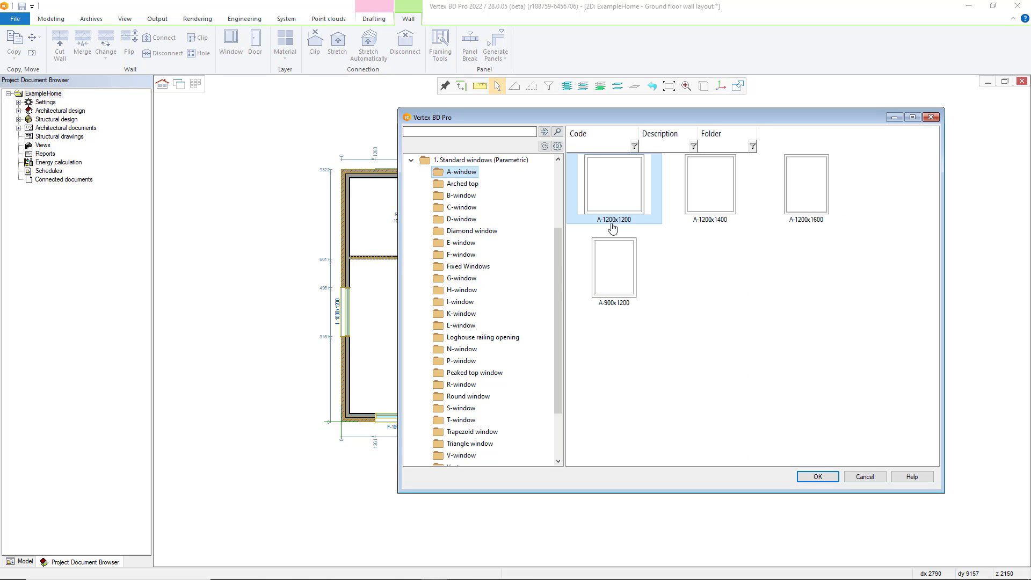
pyautogui.click(610, 220)
# - Set the A-window's width to 1800 and place it in the rear wall of the 10.7 m² room at the 3060 mark
pyautogui.click(634, 164)
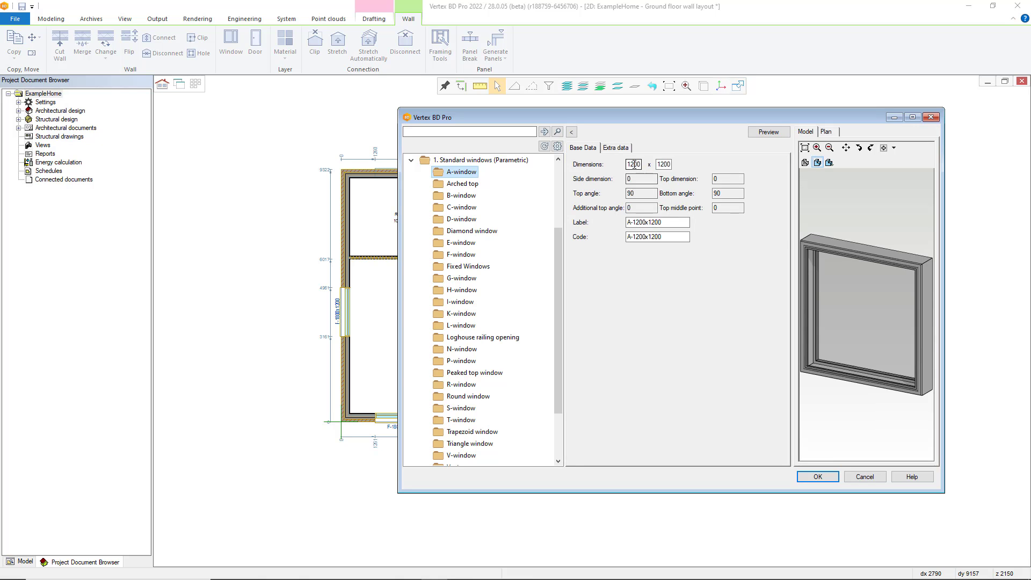
pyautogui.press('BackSpace')
pyautogui.write('8')
pyautogui.press('Return')
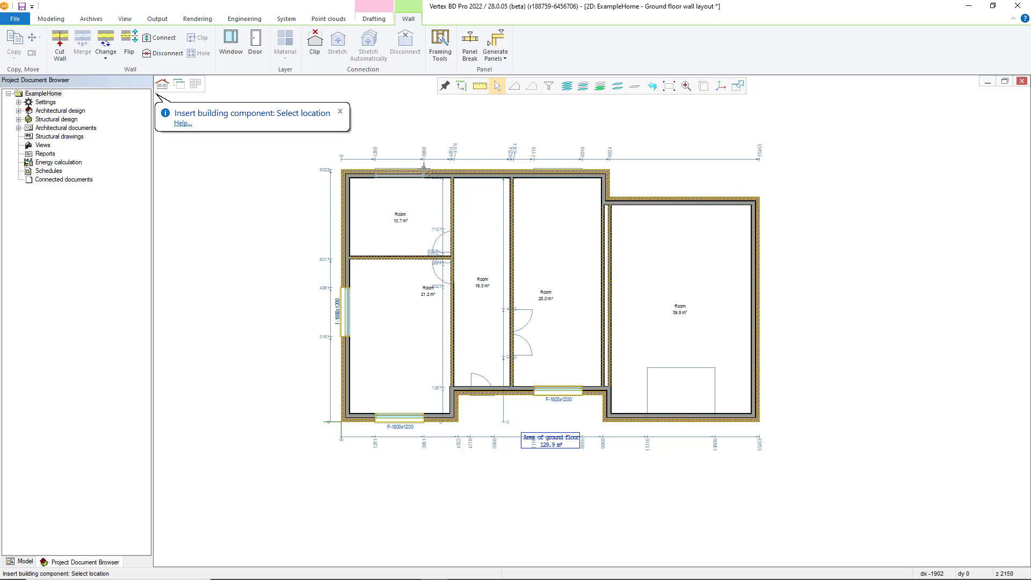
pyautogui.click(424, 172)
pyautogui.rightClick(428, 236)
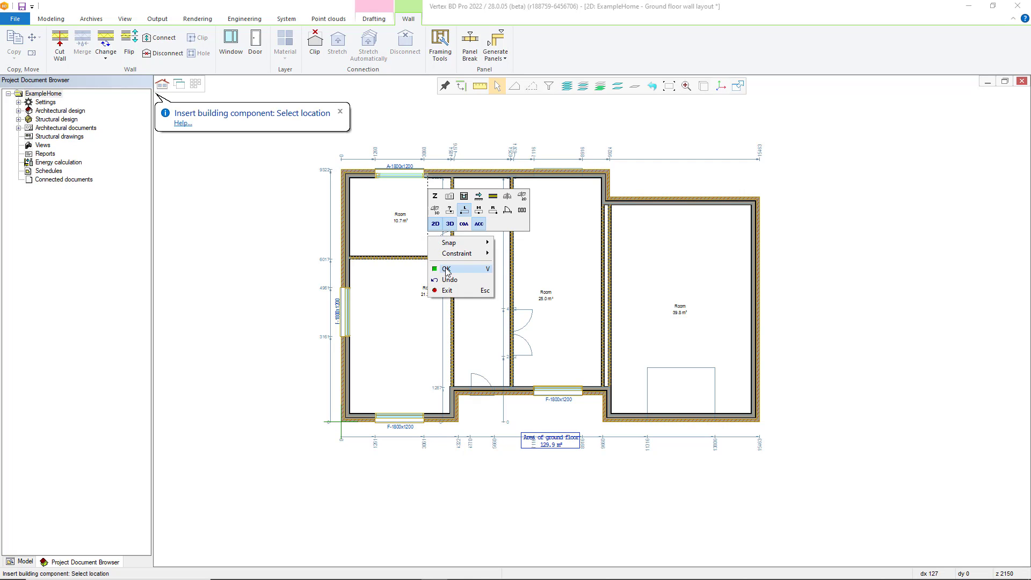
# - Finish inserting windows in the ground floor plan
pyautogui.click(446, 269)
pyautogui.rightClick(467, 273)
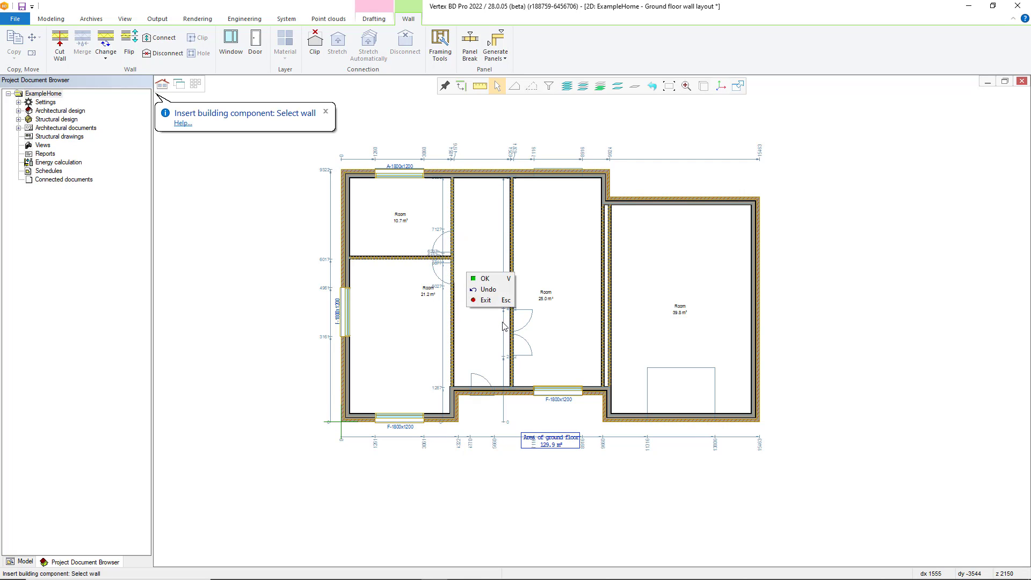
pyautogui.click(489, 300)
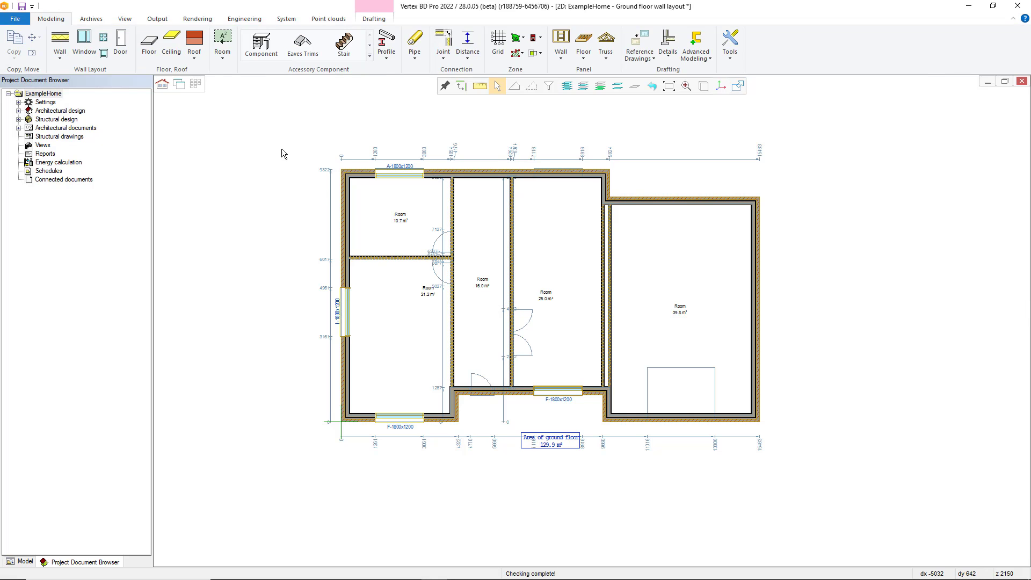
# - Start inserting a door in the recessed front wall and review the base and extra data of the SD-2000x2100 terrace folding door
pyautogui.rightClick(480, 391)
pyautogui.click(508, 159)
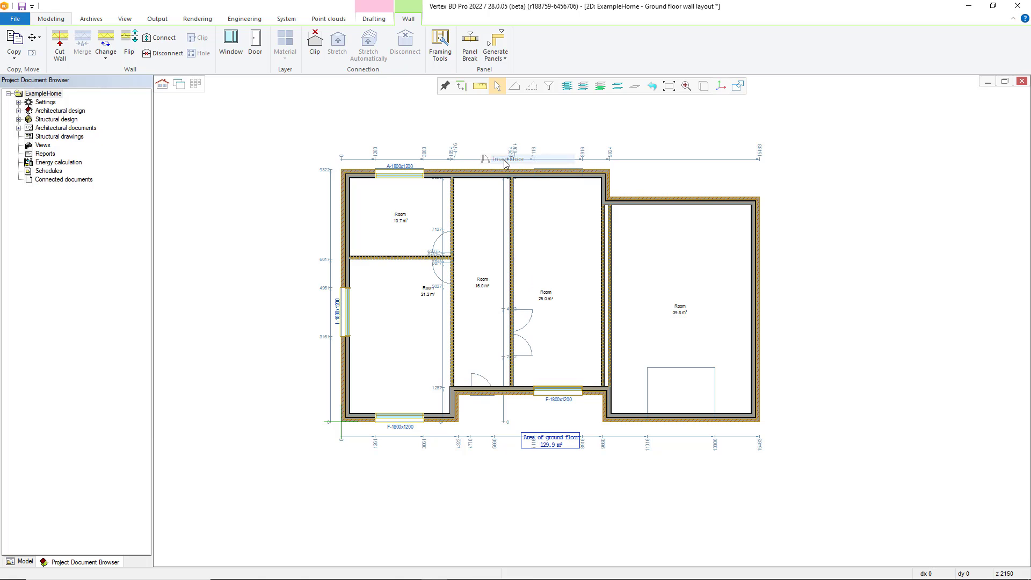
pyautogui.moveTo(300, 68); pyautogui.dragTo(566, 148)
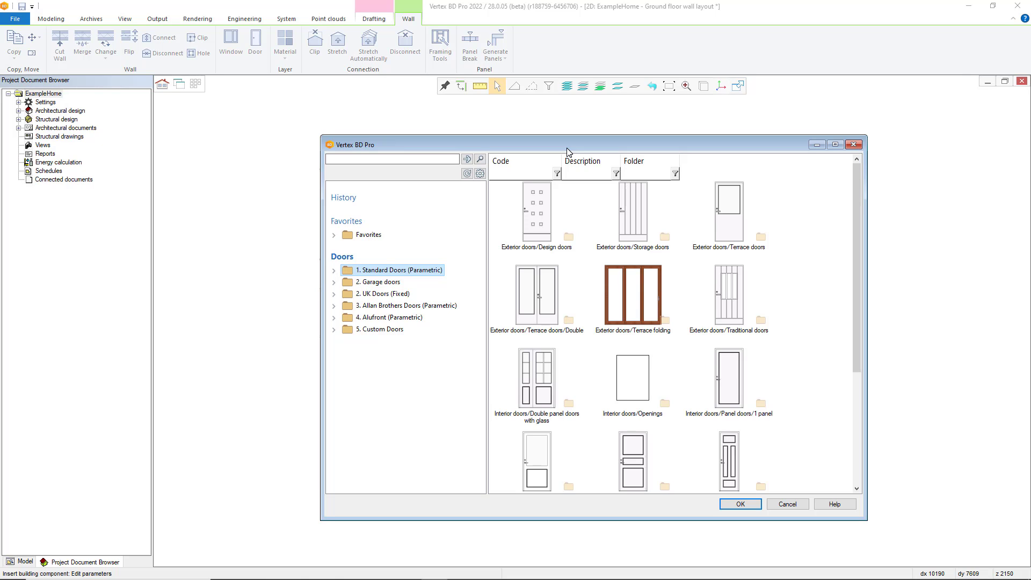
pyautogui.doubleClick(597, 280)
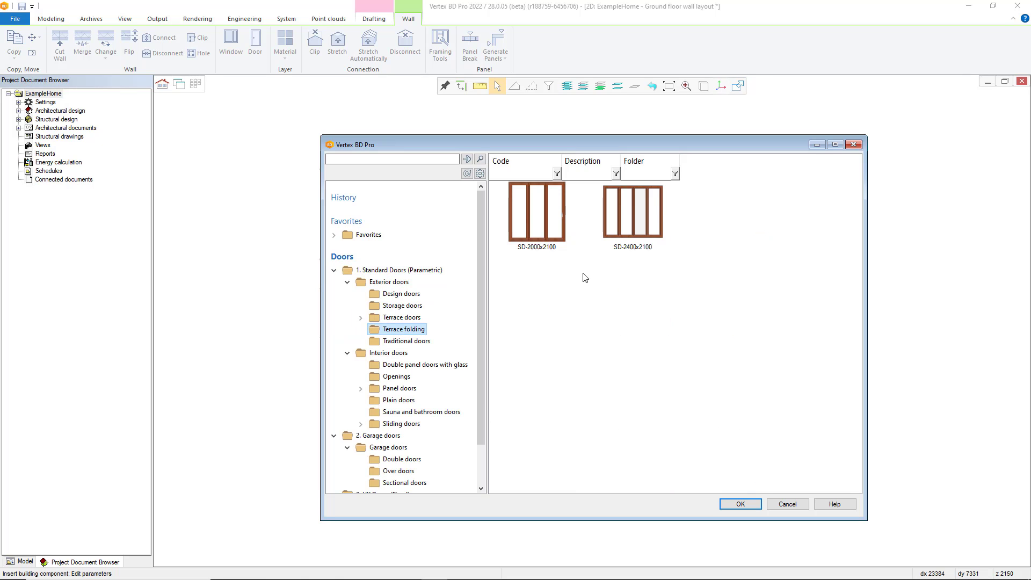
pyautogui.doubleClick(559, 249)
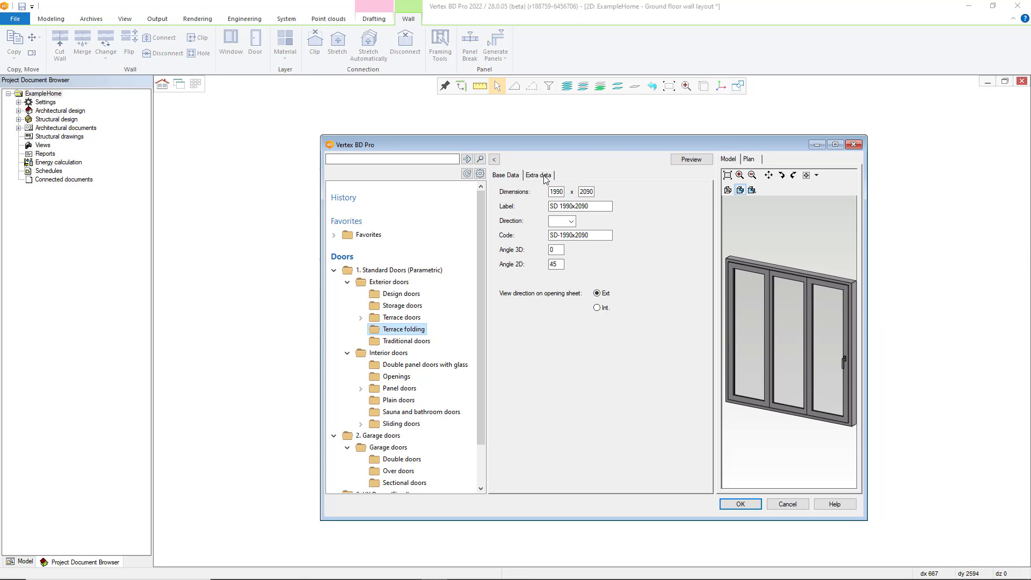
pyautogui.click(539, 175)
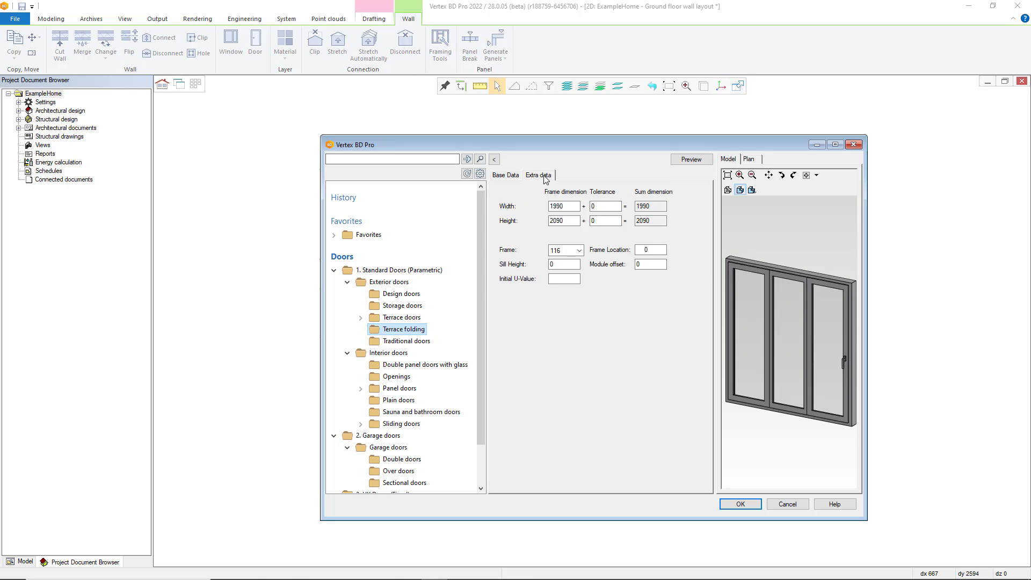
pyautogui.click(505, 175)
# - Insert the UO7-1000x2100 exterior door in the recessed front wall at the marked door opening of the narrow central room
pyautogui.click(740, 504)
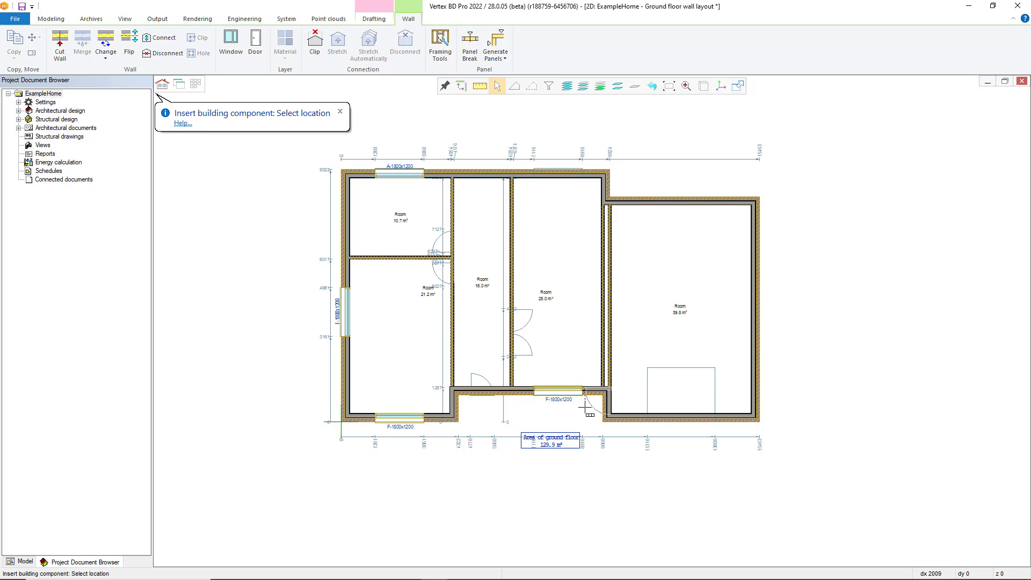
pyautogui.click(469, 396)
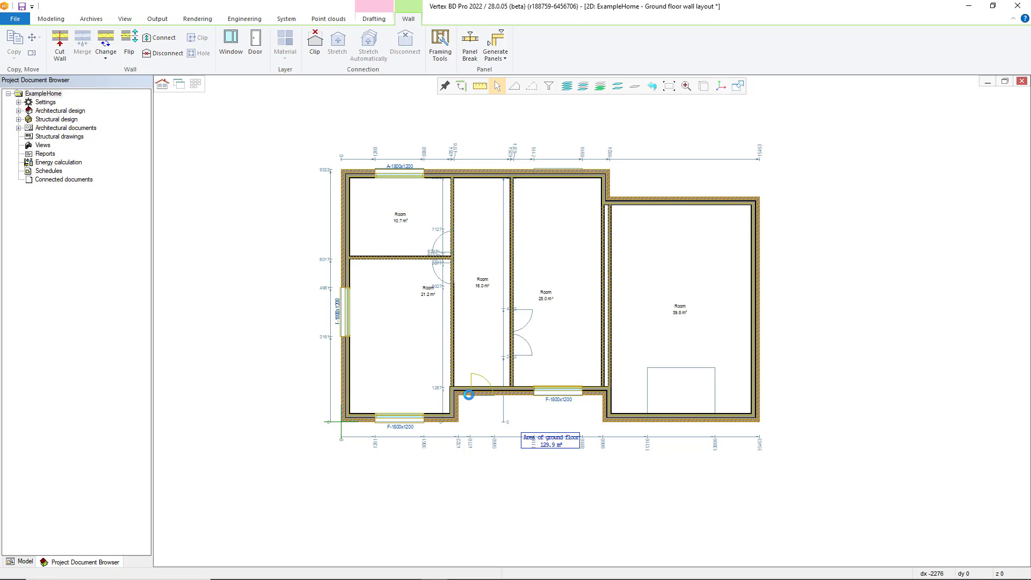
pyautogui.press('Escape')
# - Flip the new exterior door horizontally so its hinge side matches the marked door swing
pyautogui.click(488, 410)
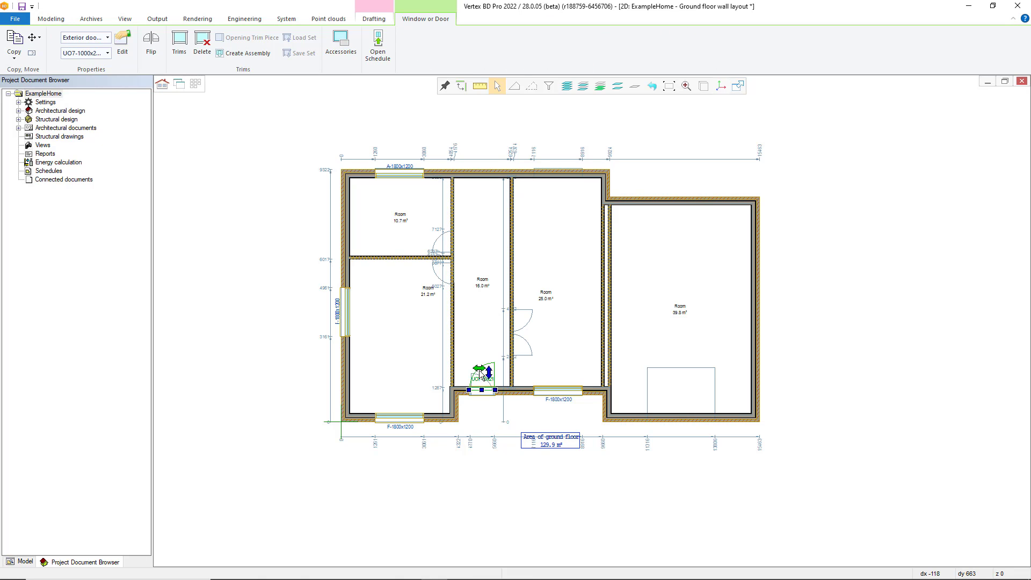
pyautogui.click(479, 368)
pyautogui.press('Escape')
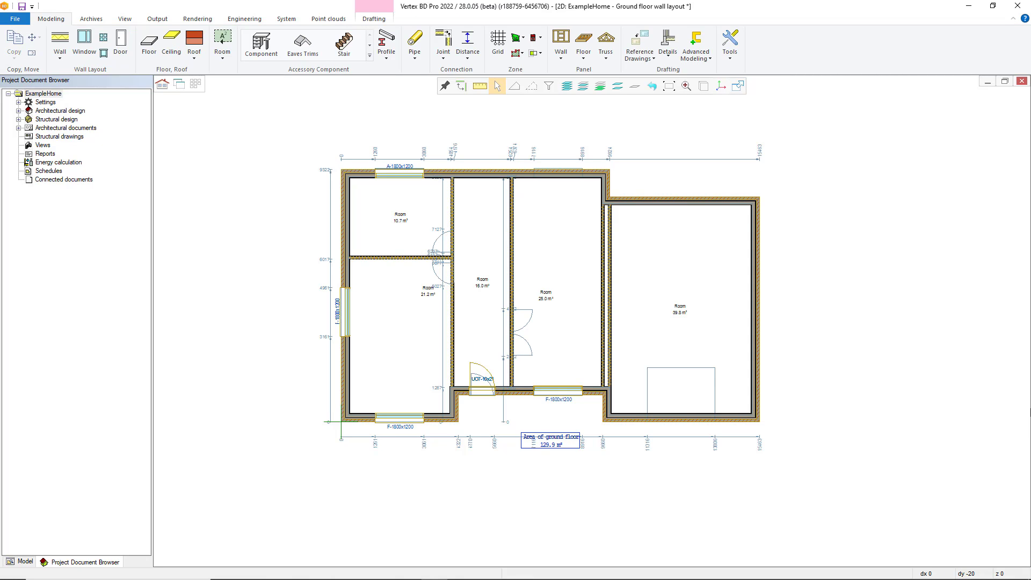